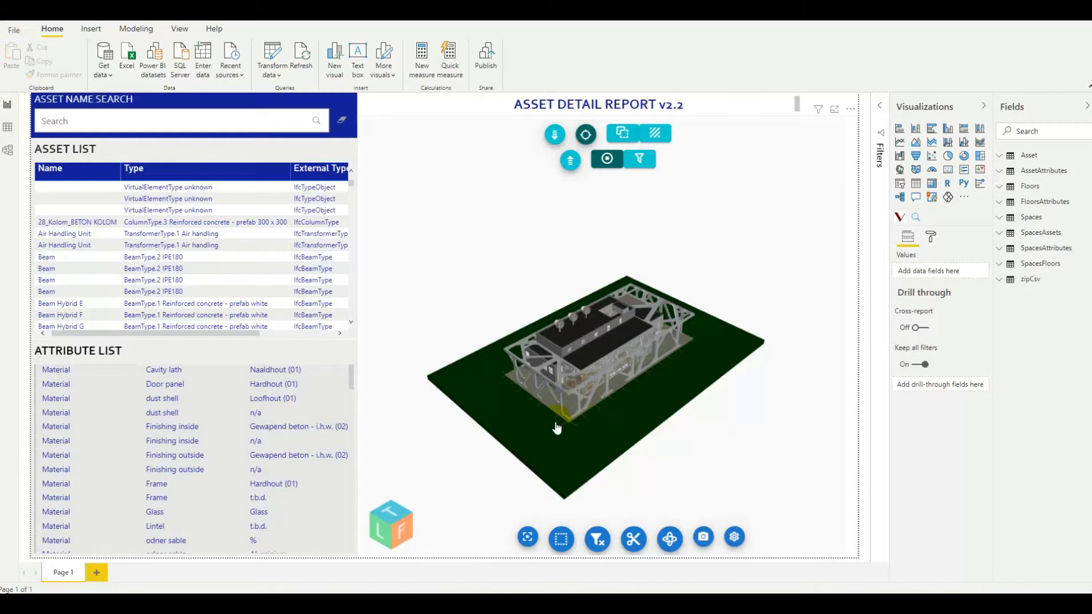
Step: Zoom into the 3D building model and orbit it until the view cube shows Back
{"action": "scroll", "coordinate": [561, 413], "scroll_direction": "up", "scroll_amount": 5}
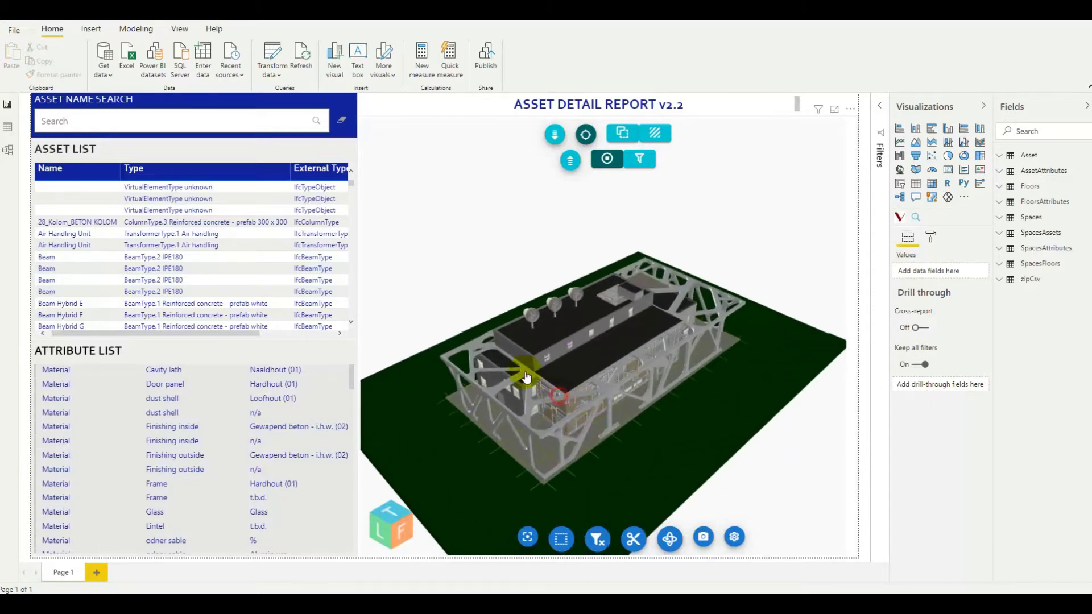
{"action": "left_click_drag", "start_coordinate": [526, 377], "coordinate": [556, 395]}
Step: In Power Query Editor, duplicate the zipCsv query and name the copy assetQnt
{"action": "left_click", "coordinate": [273, 67]}
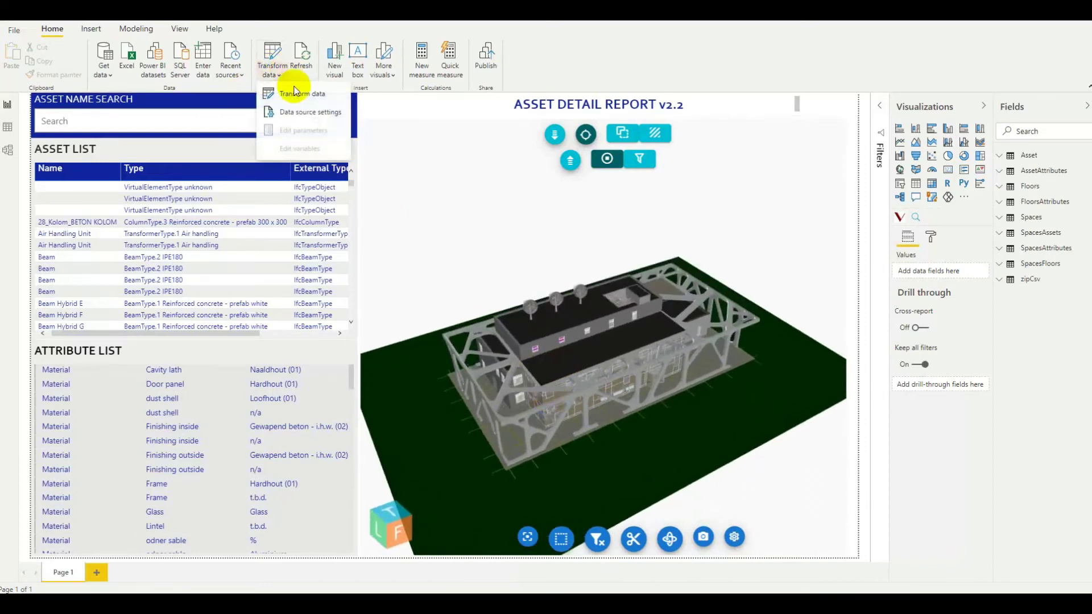
{"action": "left_click", "coordinate": [295, 92]}
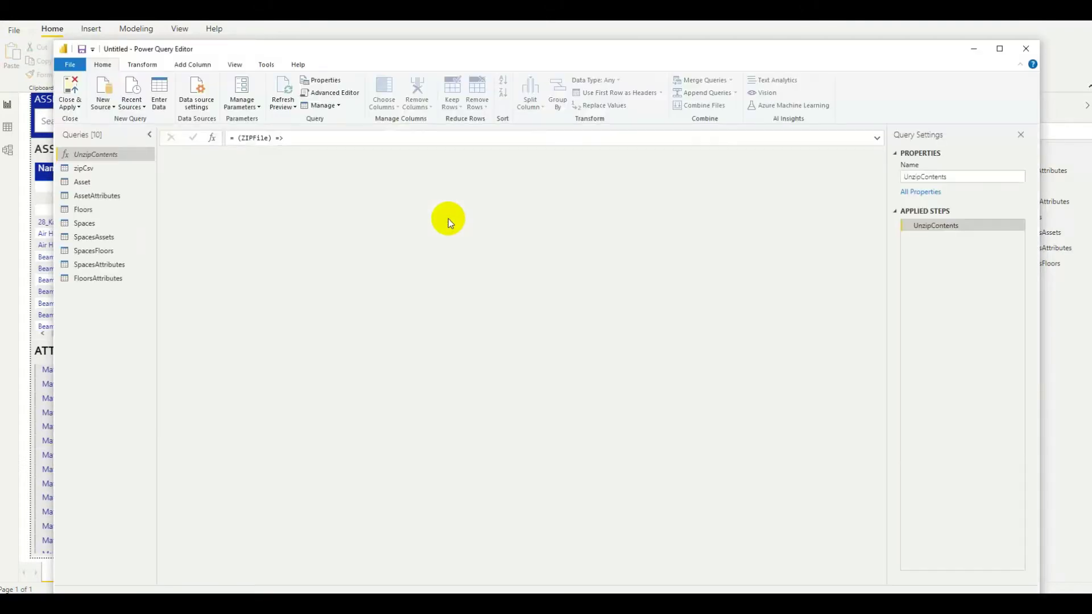
{"action": "left_click", "coordinate": [82, 167]}
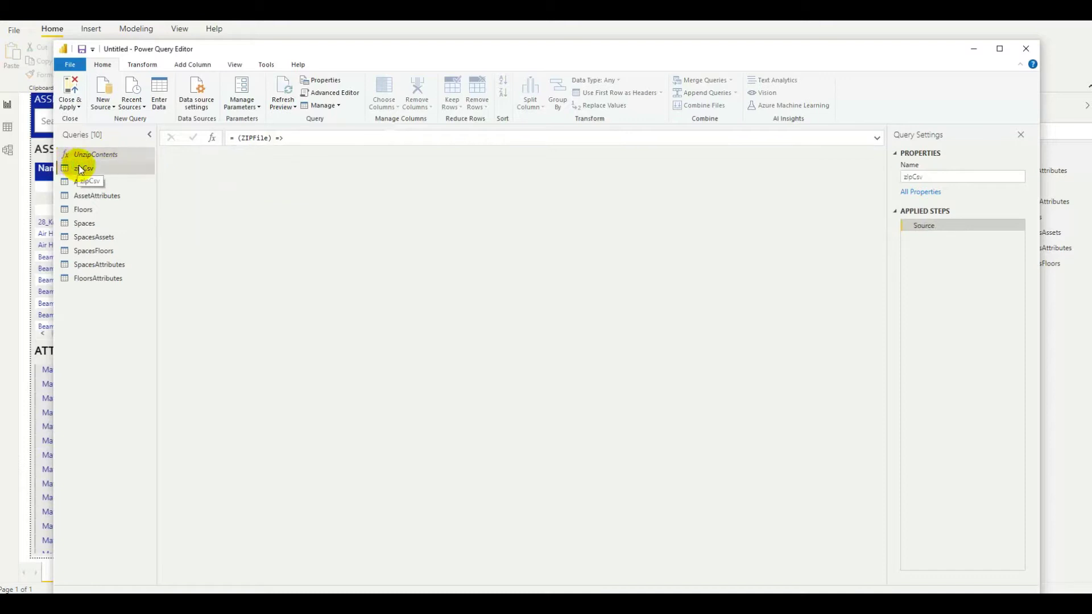
{"action": "right_click", "coordinate": [84, 169]}
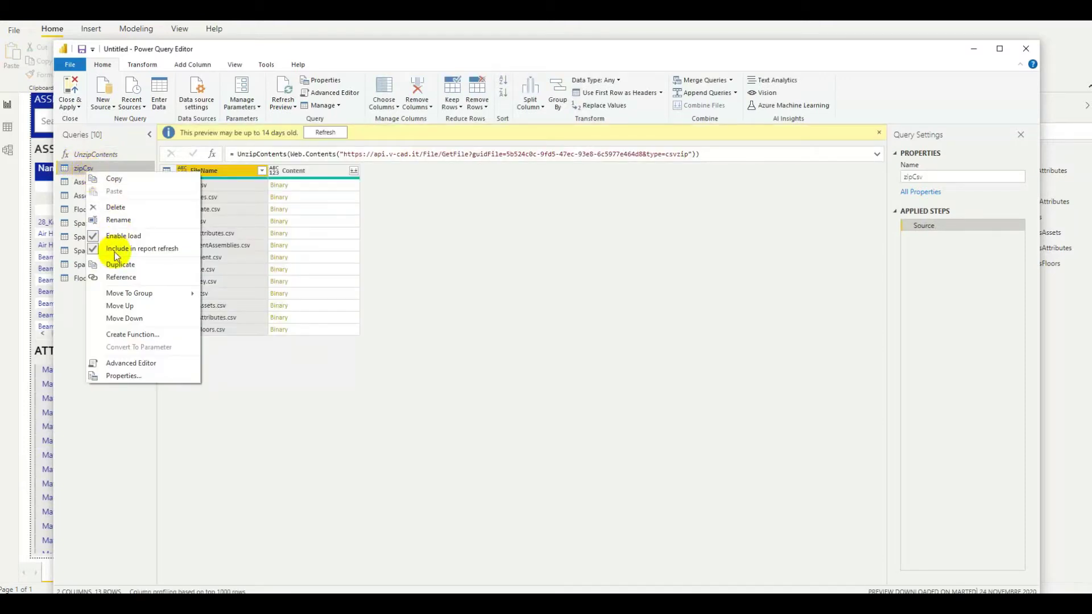
{"action": "left_click", "coordinate": [119, 267]}
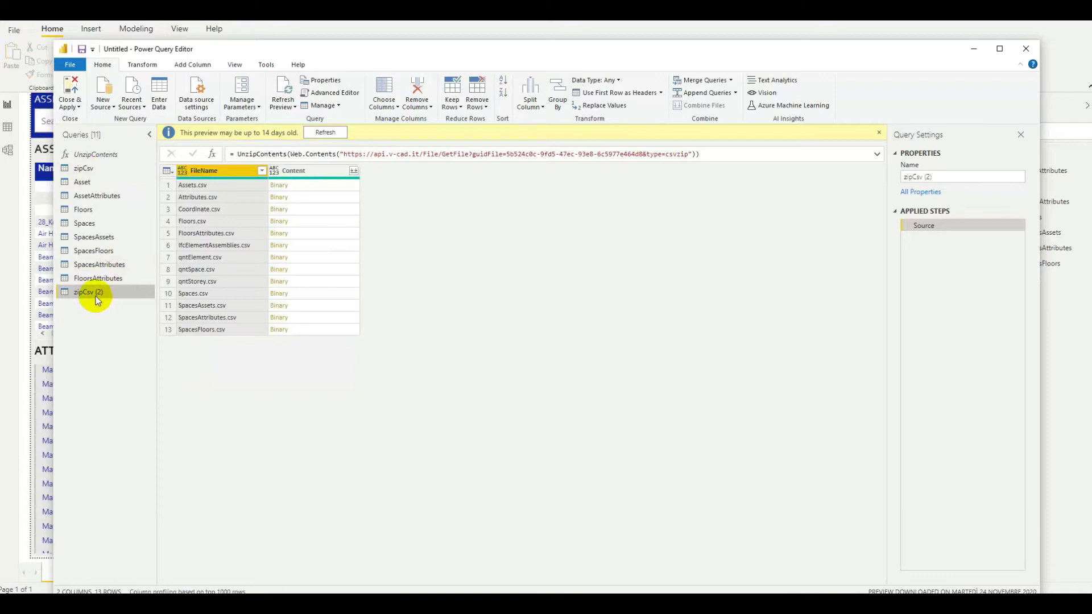
{"action": "double_click", "coordinate": [94, 294]}
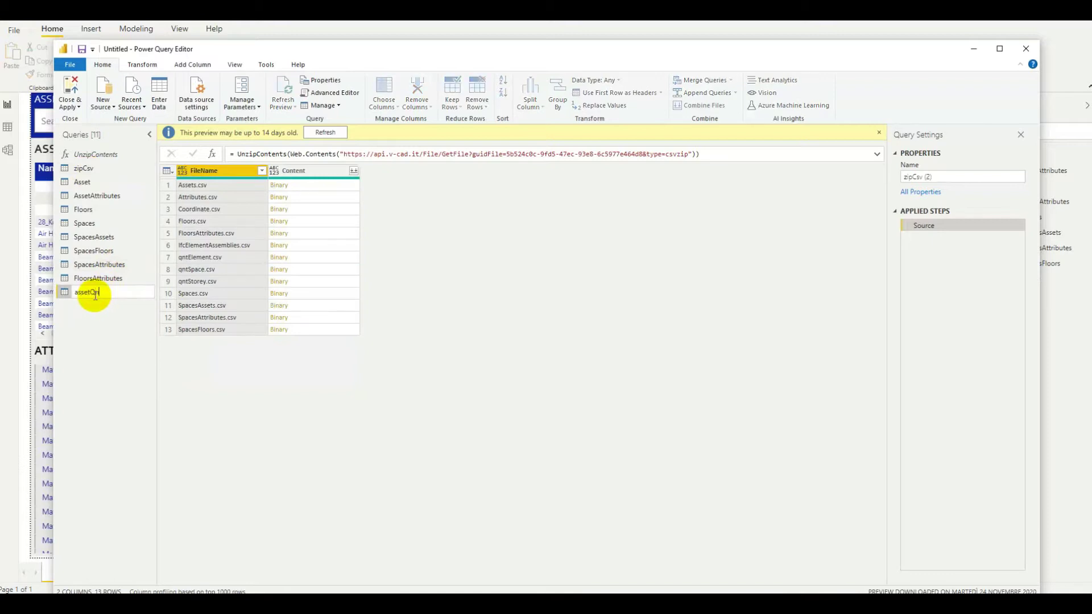
{"action": "left_click", "coordinate": [94, 337]}
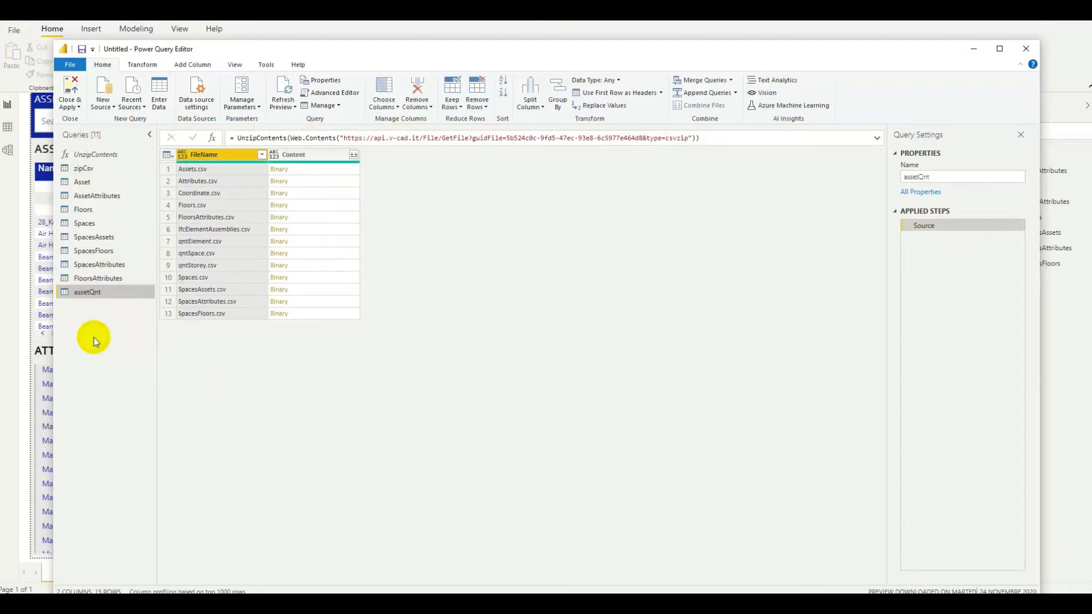
Step: Load qntElement.csv into assetQnt and change QntValue to Text, replacing the current type step
{"action": "left_click", "coordinate": [278, 246]}
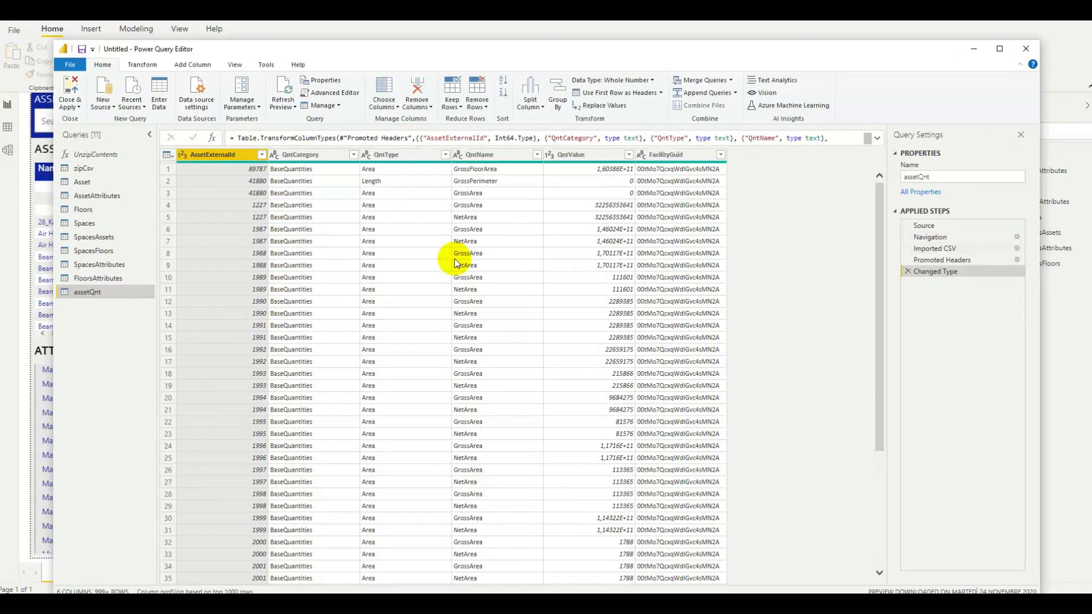
{"action": "scroll", "coordinate": [612, 289], "scroll_direction": "down", "scroll_amount": 5}
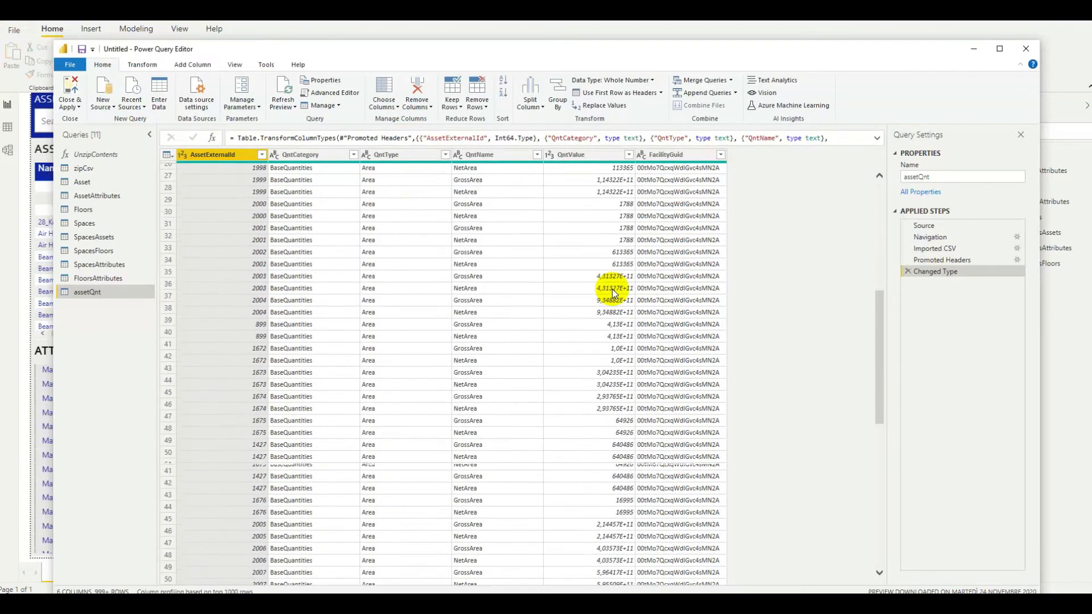
{"action": "scroll", "coordinate": [612, 289], "scroll_direction": "up", "scroll_amount": 8}
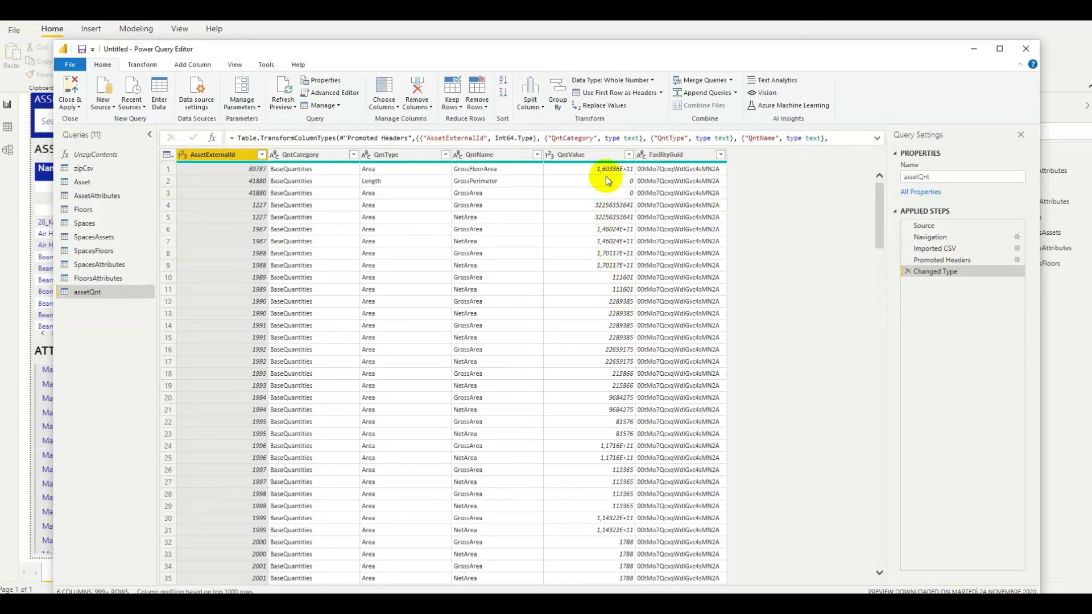
{"action": "right_click", "coordinate": [580, 158]}
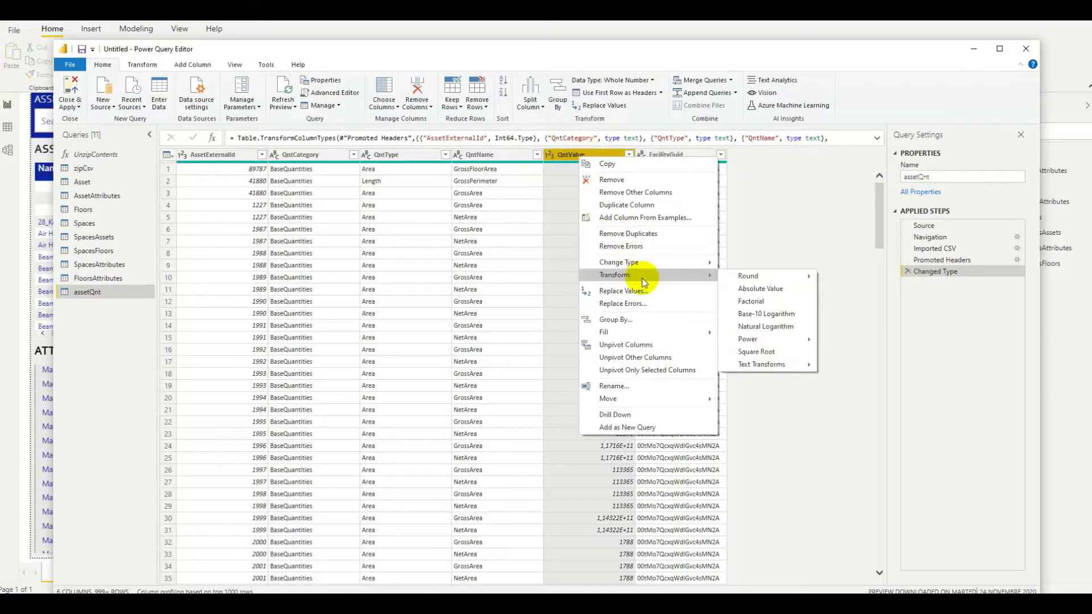
{"action": "mouse_move", "coordinate": [701, 265]}
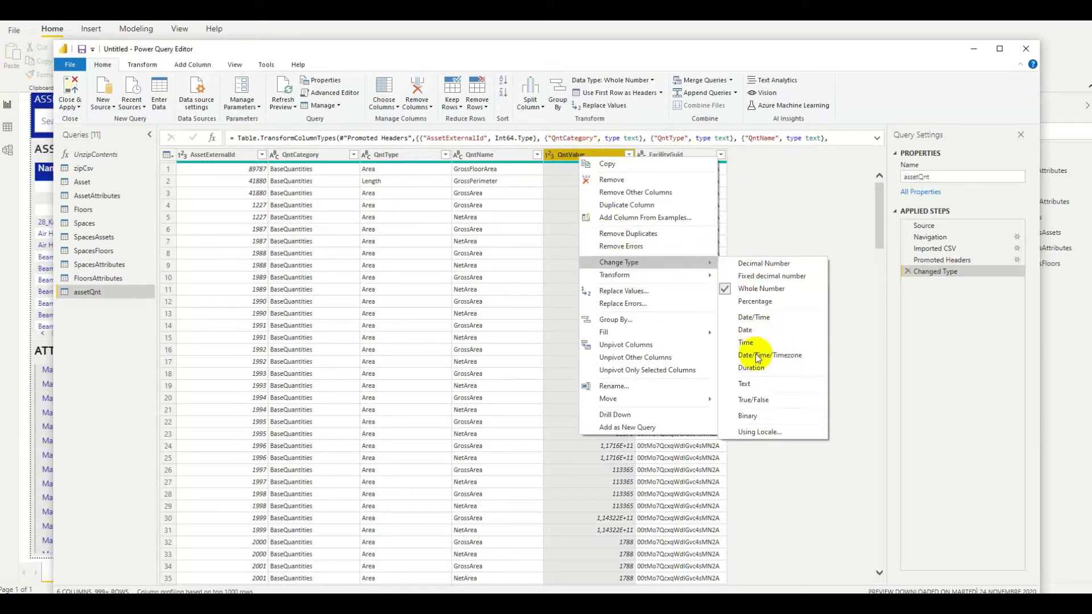
{"action": "left_click", "coordinate": [757, 386]}
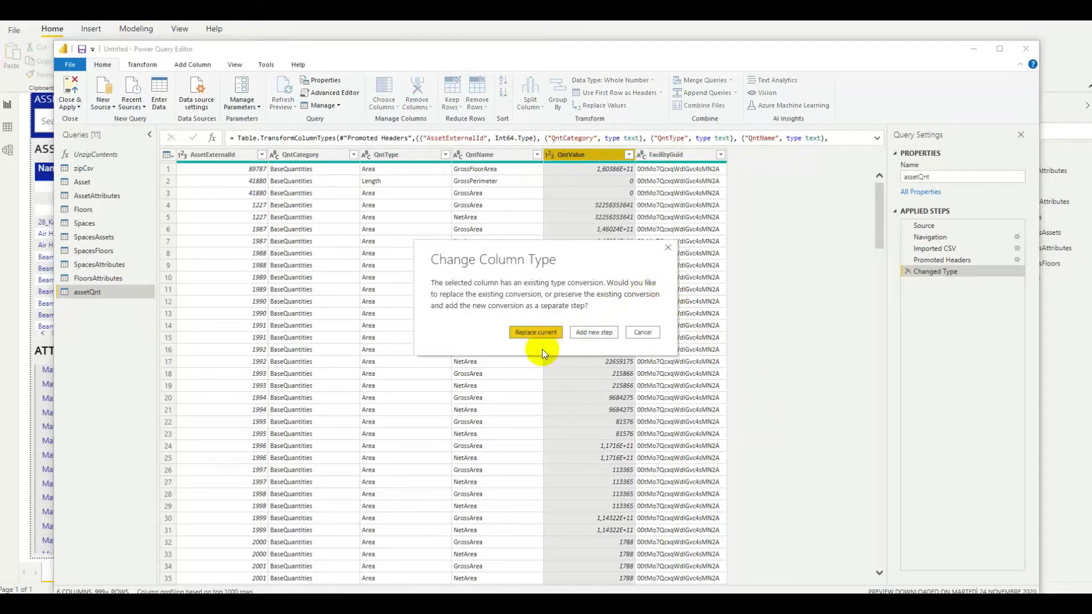
{"action": "left_click", "coordinate": [525, 338]}
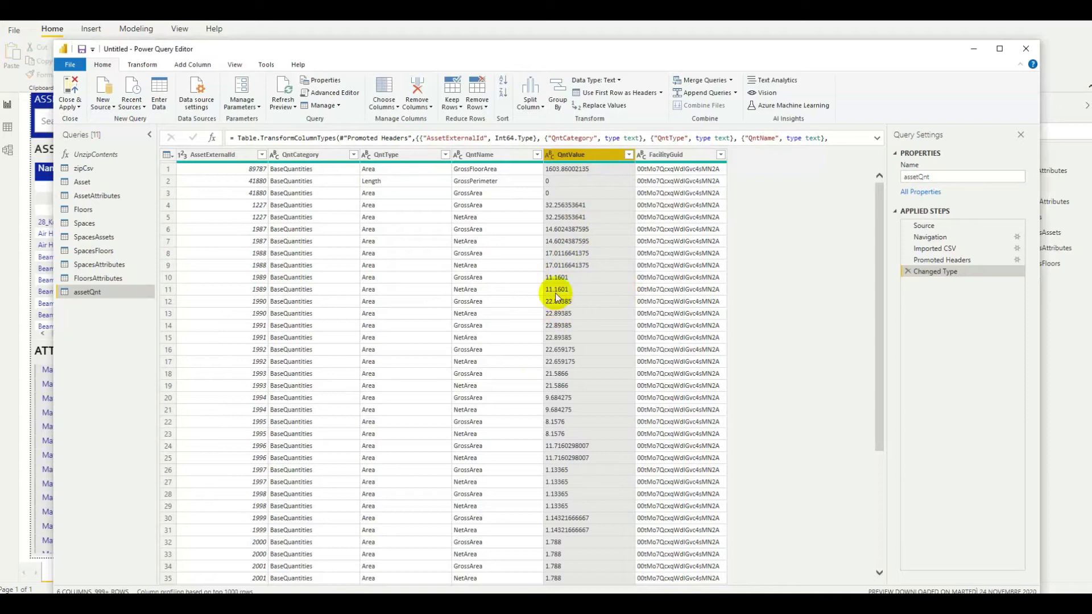
Step: Replace every '.' with ',' in the QntValue column
{"action": "left_click", "coordinate": [595, 155]}
{"action": "right_click", "coordinate": [595, 164]}
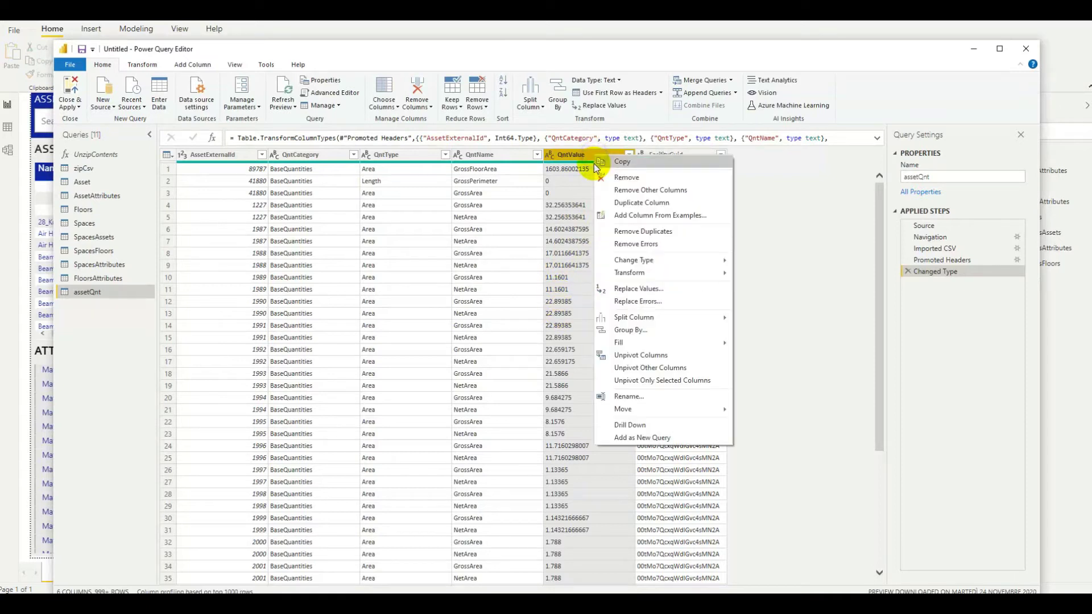
{"action": "mouse_move", "coordinate": [641, 261]}
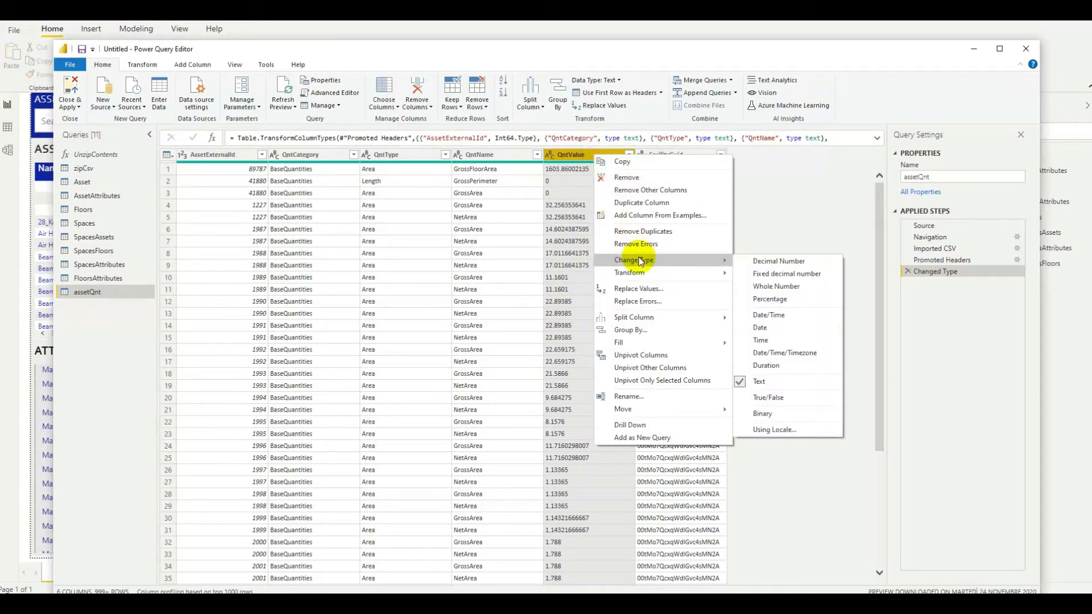
{"action": "left_click", "coordinate": [640, 290]}
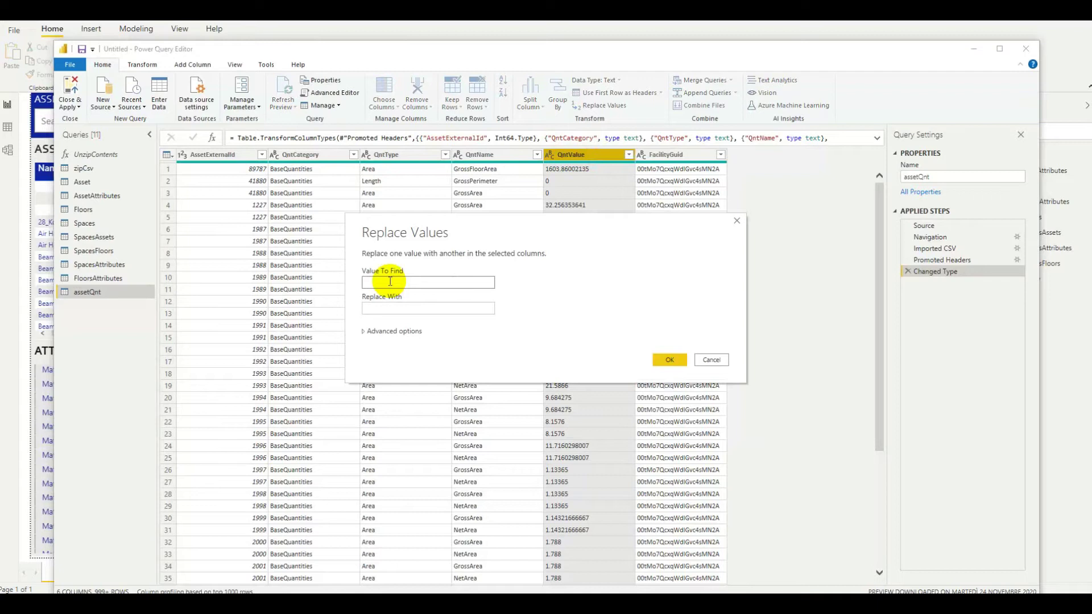
{"action": "type", "text": "."}
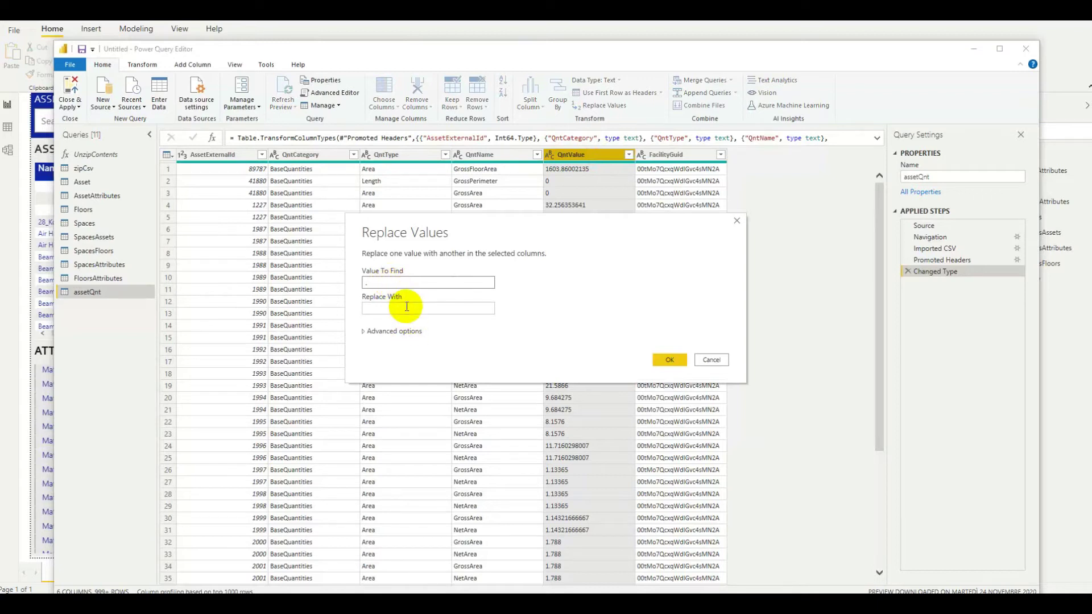
{"action": "left_click", "coordinate": [404, 308]}
{"action": "type", "text": ","}
{"action": "left_click", "coordinate": [666, 359]}
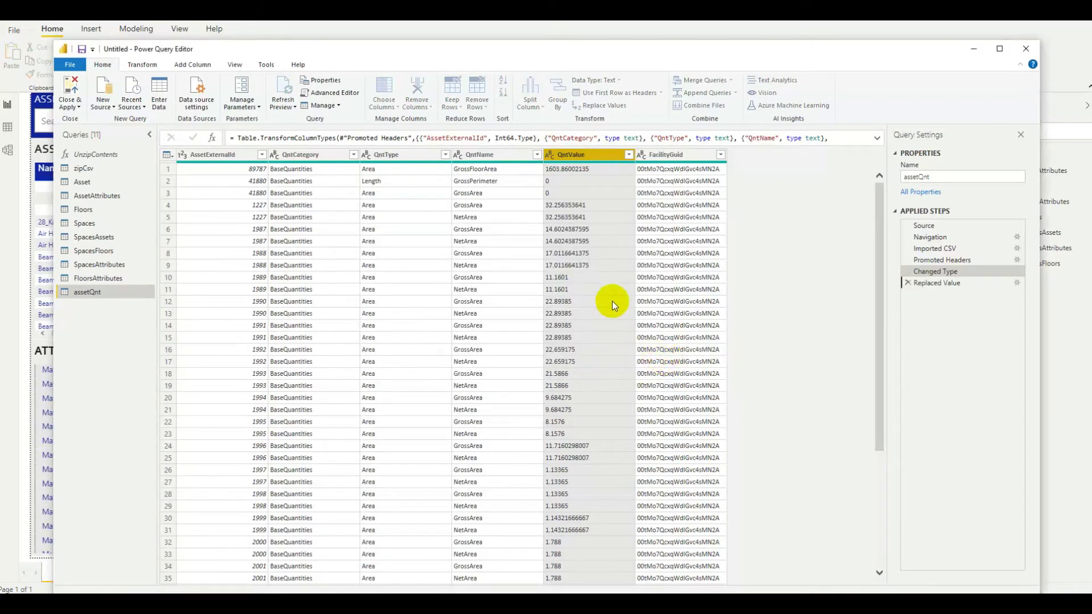
Step: Change the QntValue column type to Decimal Number
{"action": "right_click", "coordinate": [569, 160]}
{"action": "mouse_move", "coordinate": [626, 264]}
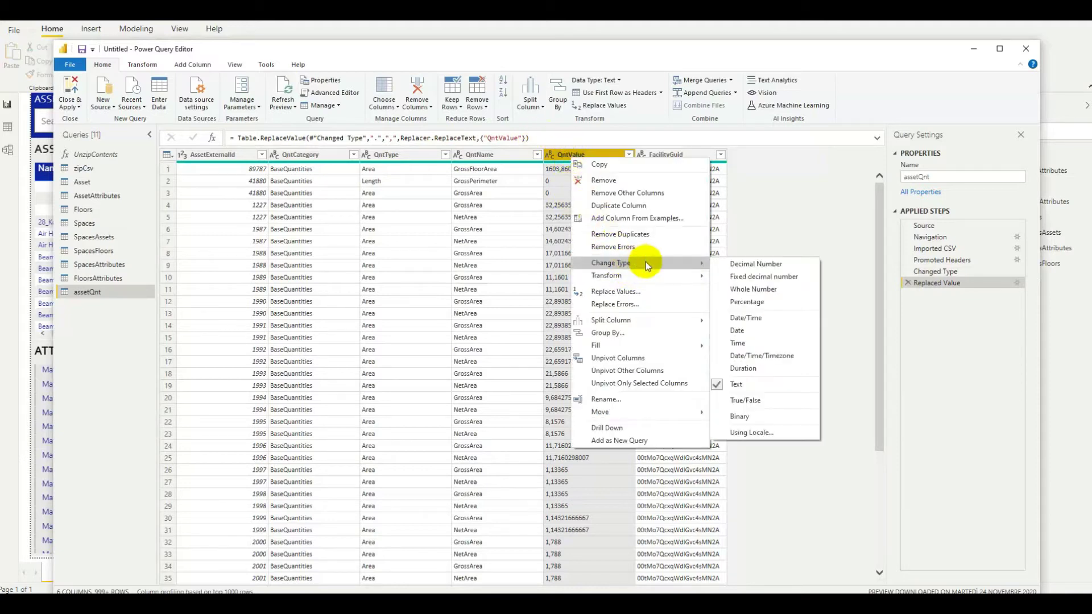
{"action": "left_click", "coordinate": [746, 264]}
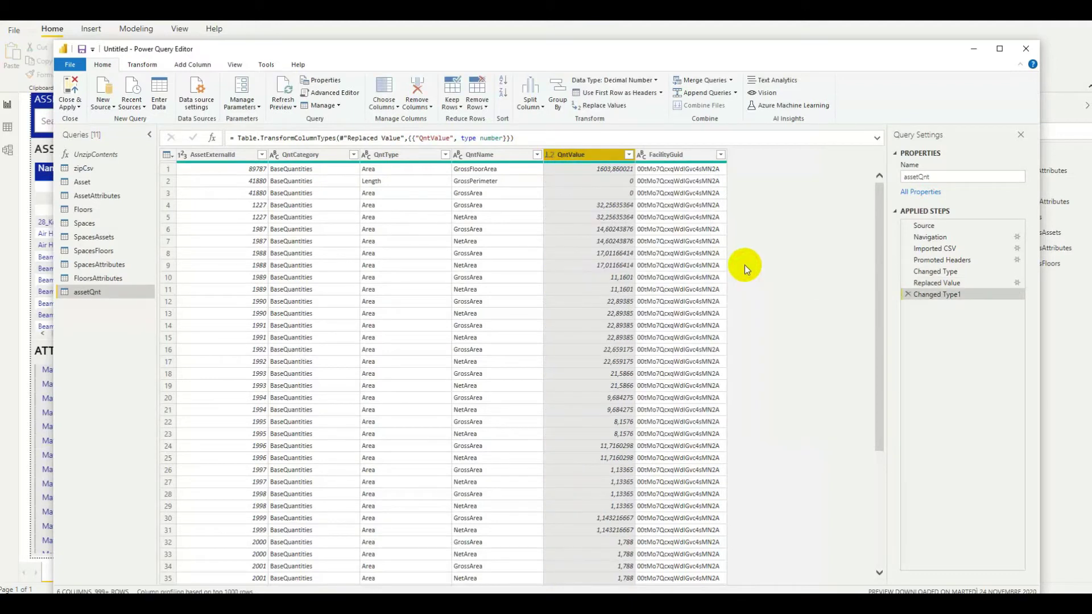
Step: Close & Apply the query changes, then reset the 3D viewer's selection
{"action": "left_click", "coordinate": [1029, 51]}
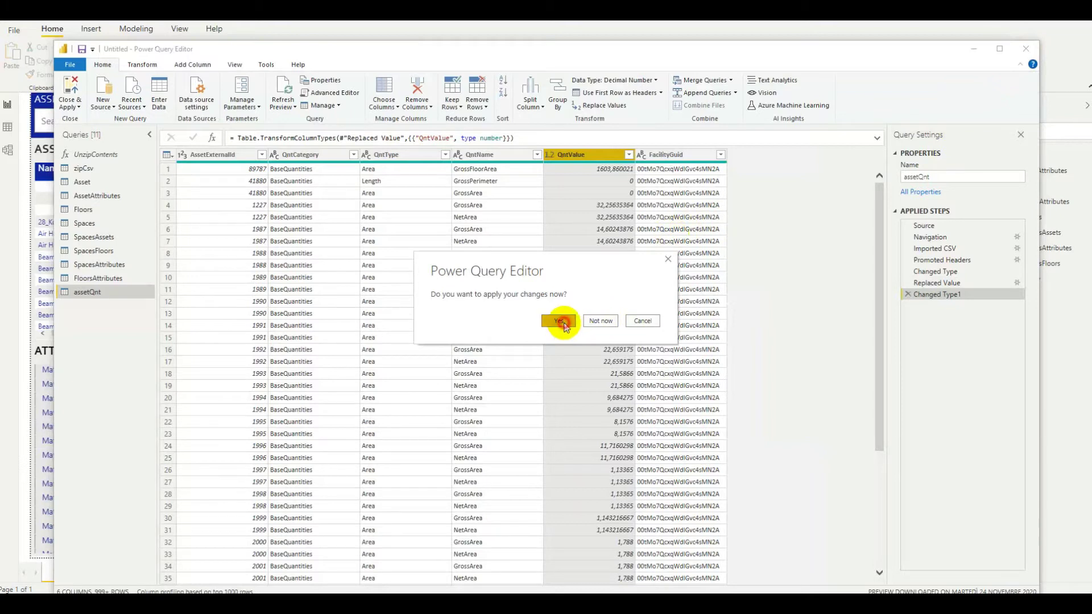
{"action": "left_click", "coordinate": [564, 321]}
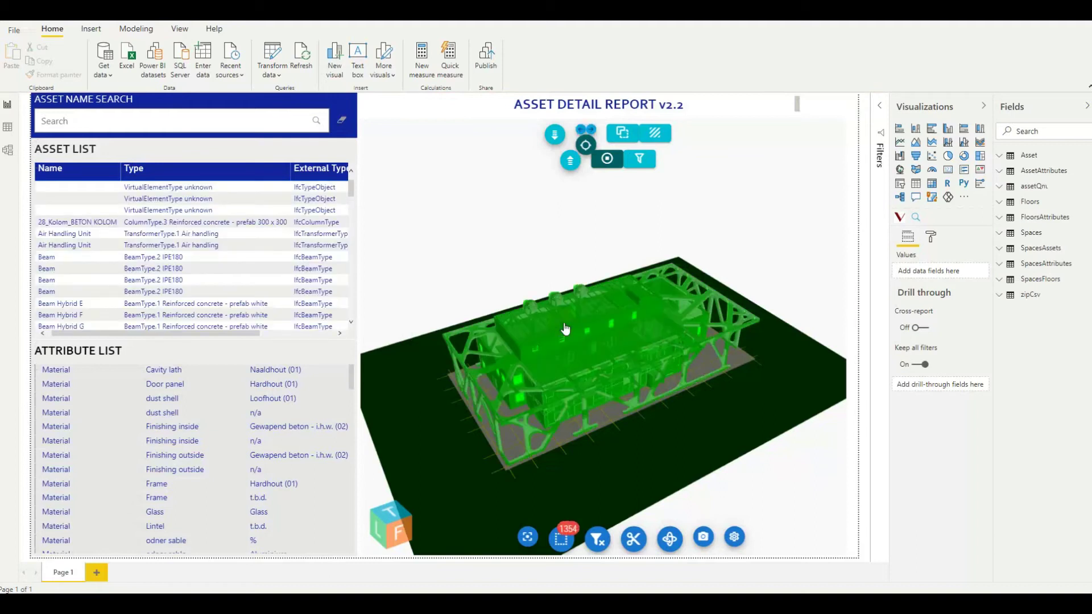
{"action": "left_click", "coordinate": [562, 539]}
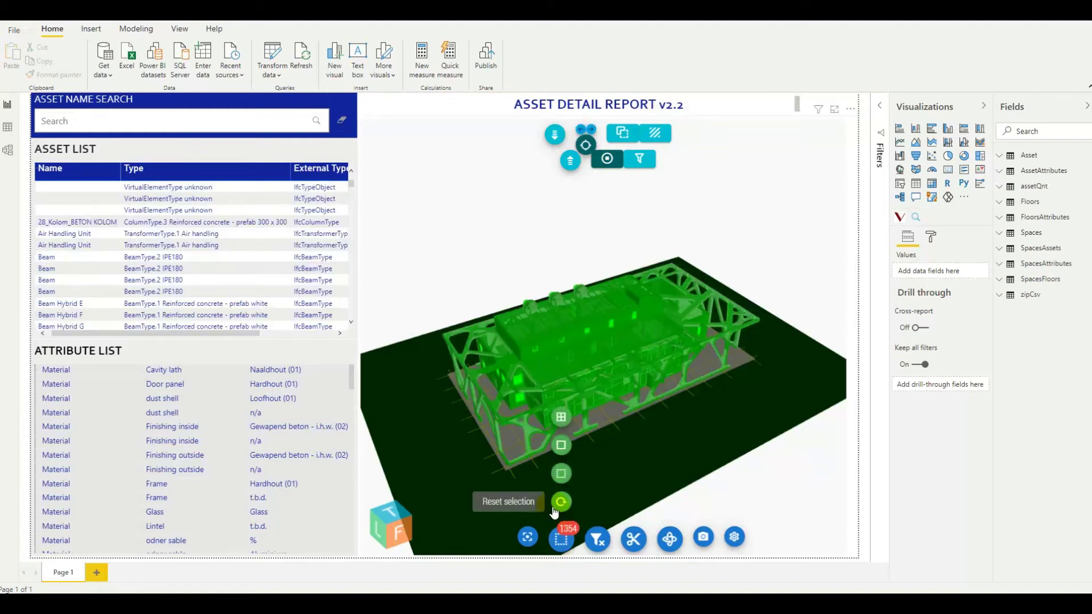
{"action": "left_click", "coordinate": [561, 503]}
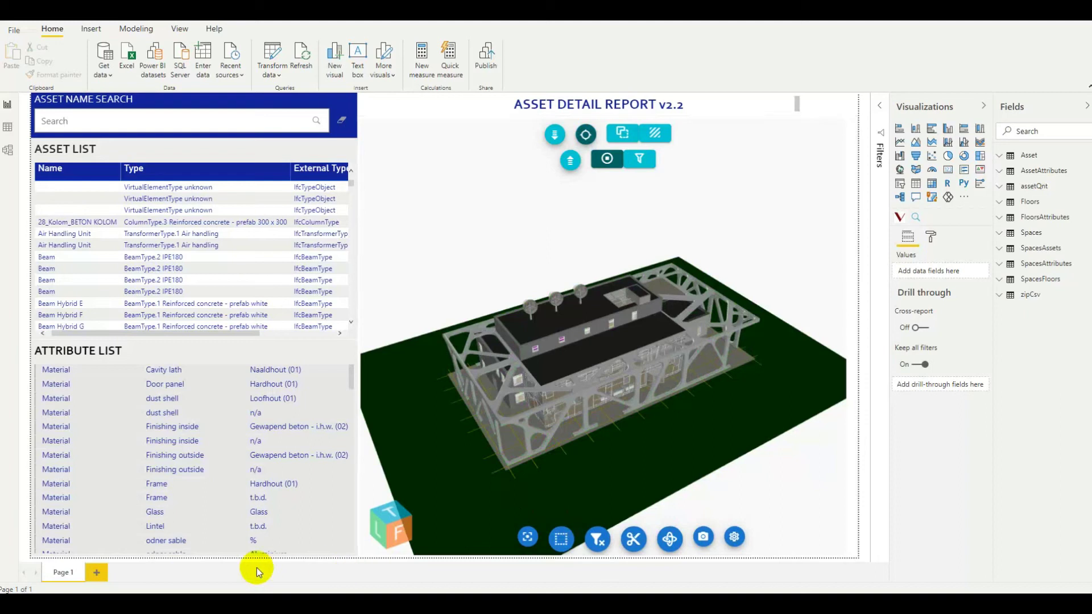
Step: Shorten the Attribute List visual to free space below it
{"action": "left_click", "coordinate": [202, 555]}
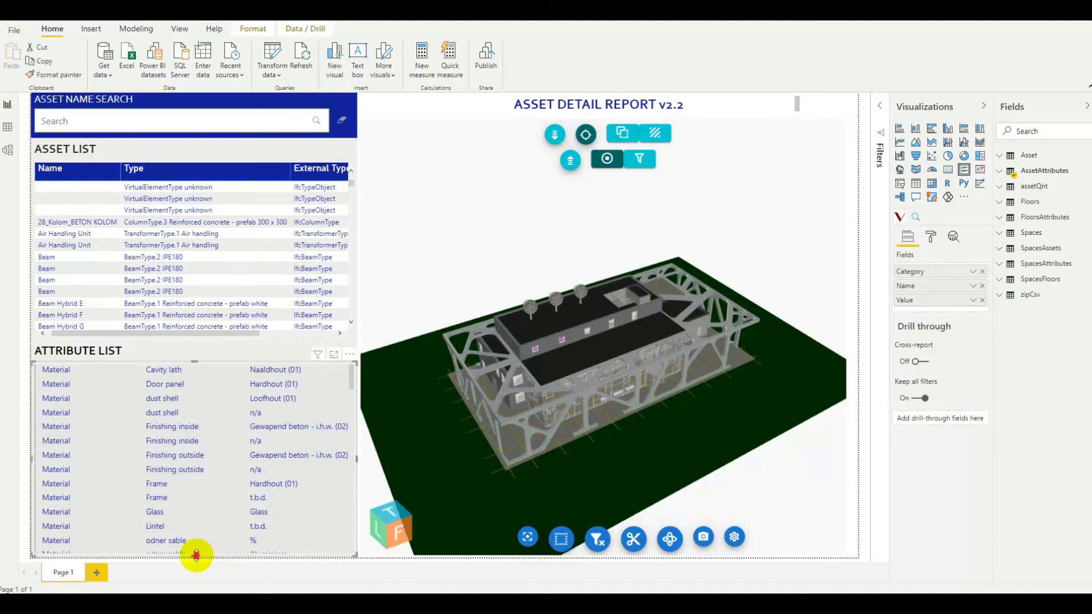
{"action": "left_click_drag", "start_coordinate": [196, 554], "coordinate": [203, 439]}
{"action": "left_click", "coordinate": [201, 482]}
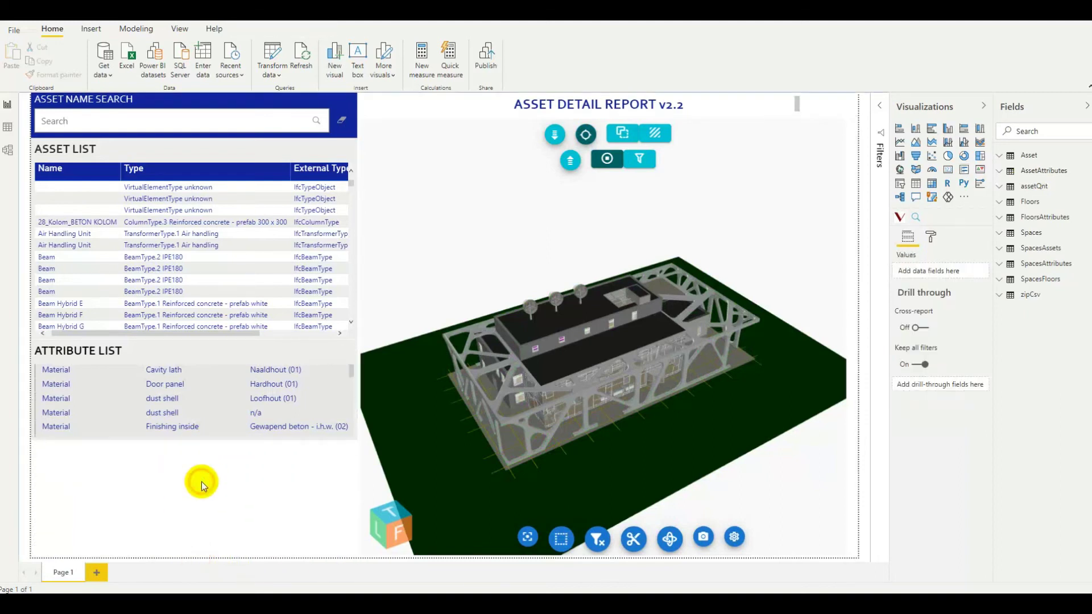
Step: Add a table visual showing assetQnt's QntCategory, QntName, QntType and QntValue
{"action": "left_click", "coordinate": [917, 184]}
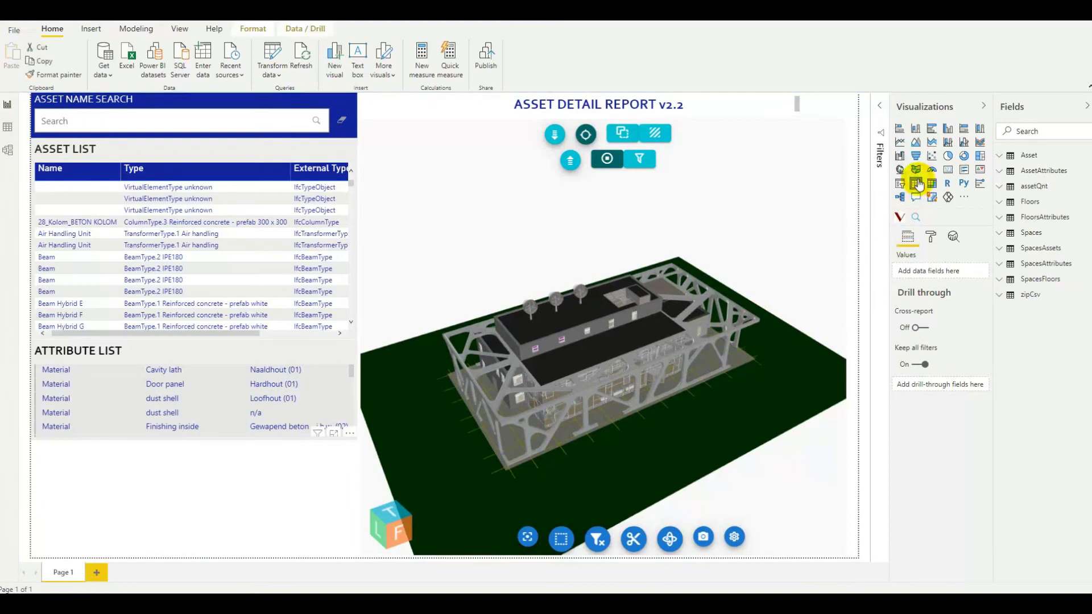
{"action": "left_click", "coordinate": [1003, 188]}
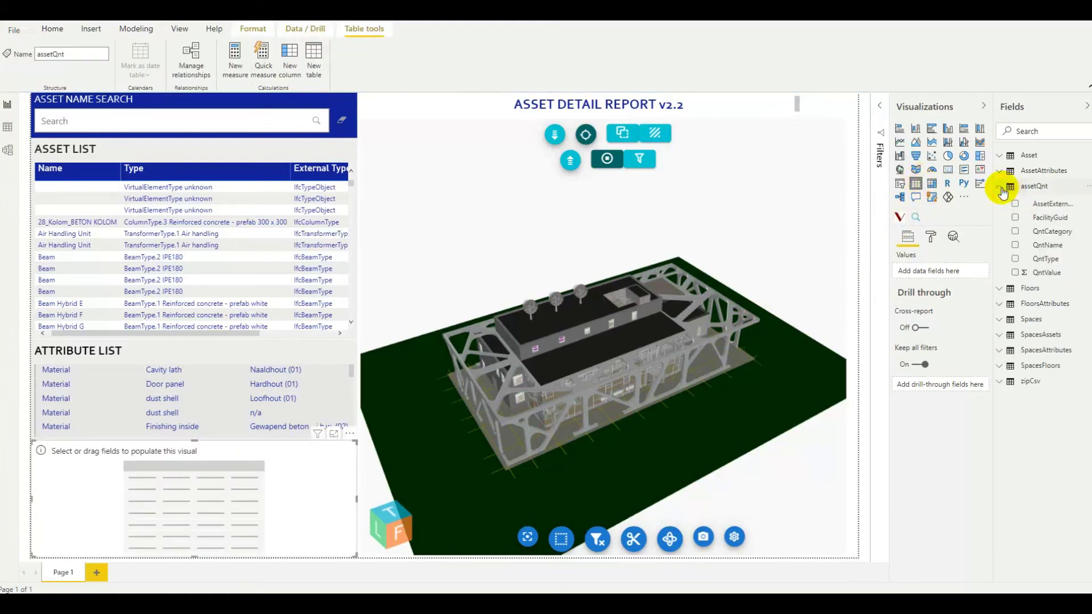
{"action": "left_click", "coordinate": [1016, 232]}
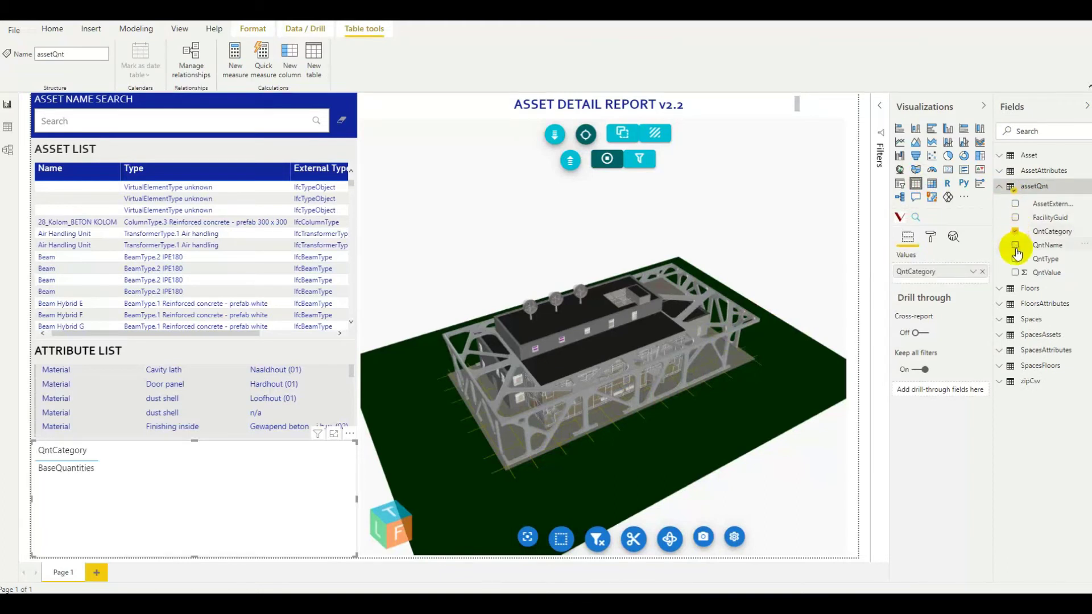
{"action": "left_click", "coordinate": [1017, 246]}
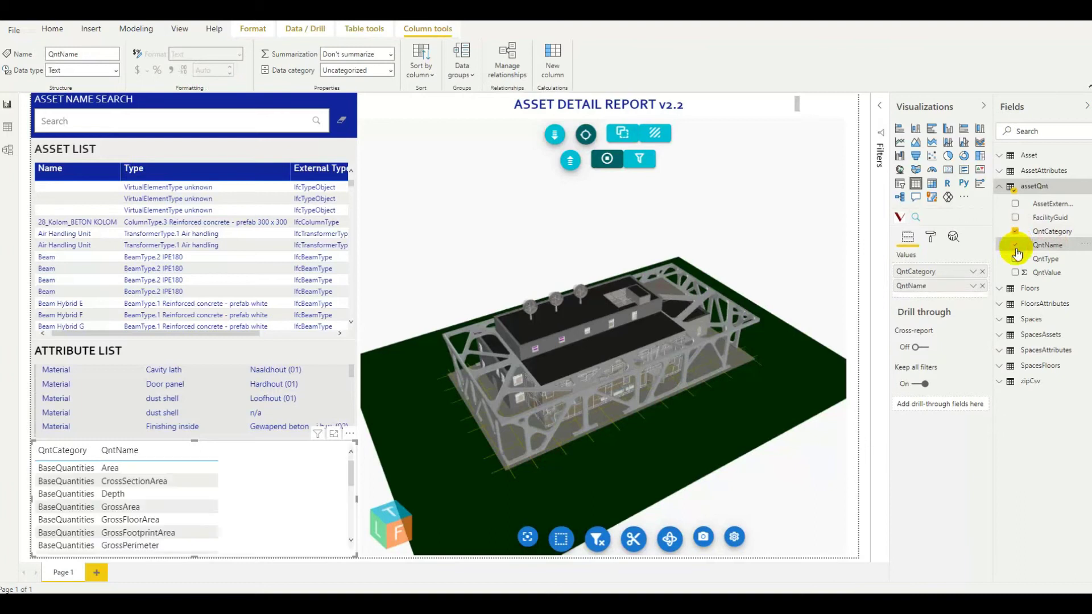
{"action": "left_click", "coordinate": [1016, 261]}
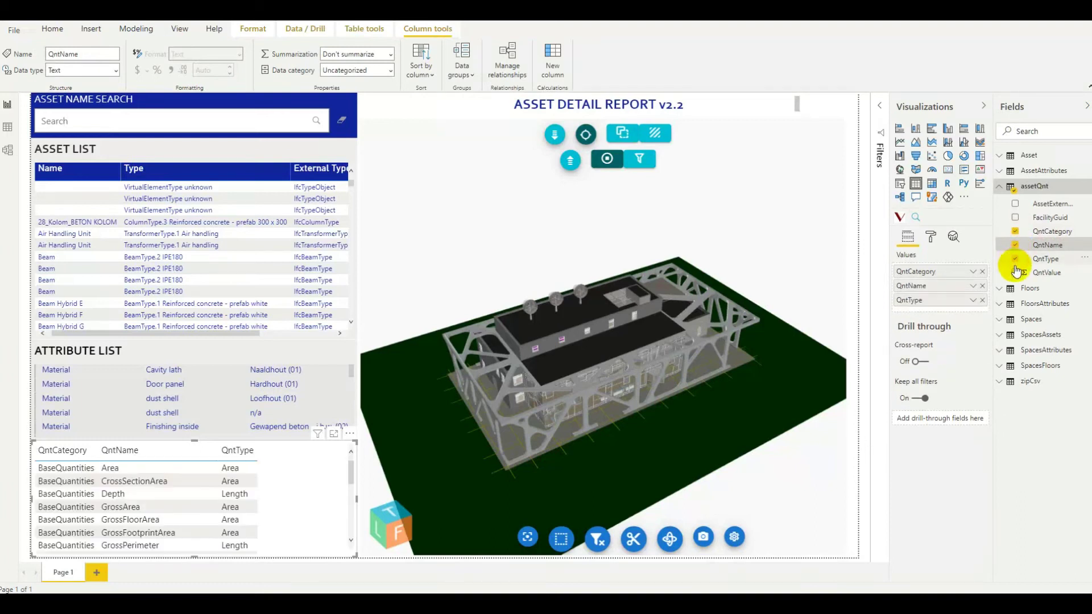
{"action": "left_click", "coordinate": [1018, 274]}
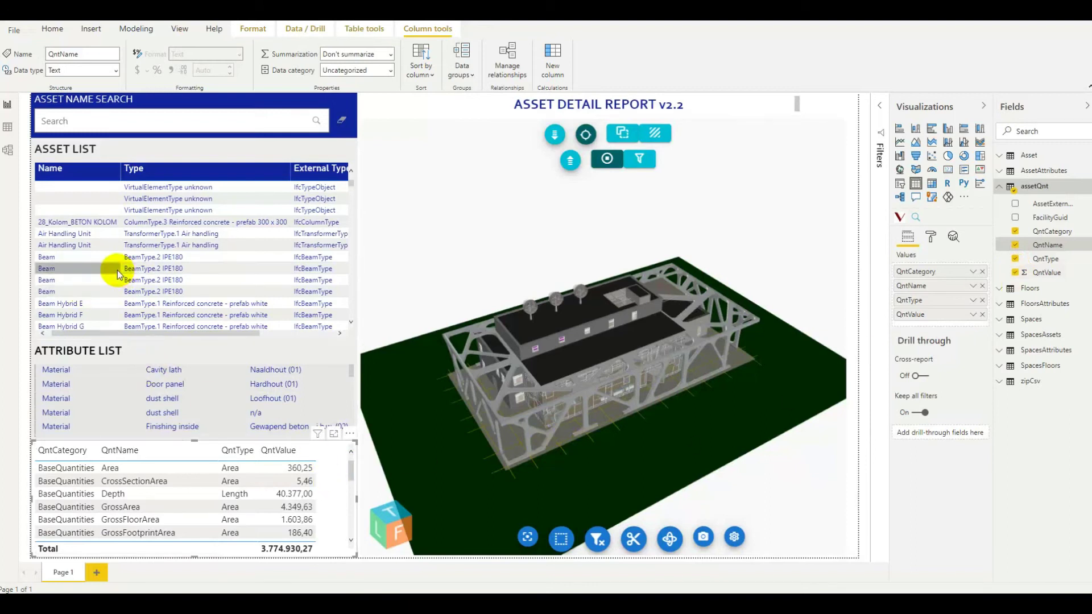
Step: Select Beam Hybrid E, then the Beam (IPE180) asset in the Asset List
{"action": "left_click", "coordinate": [156, 310]}
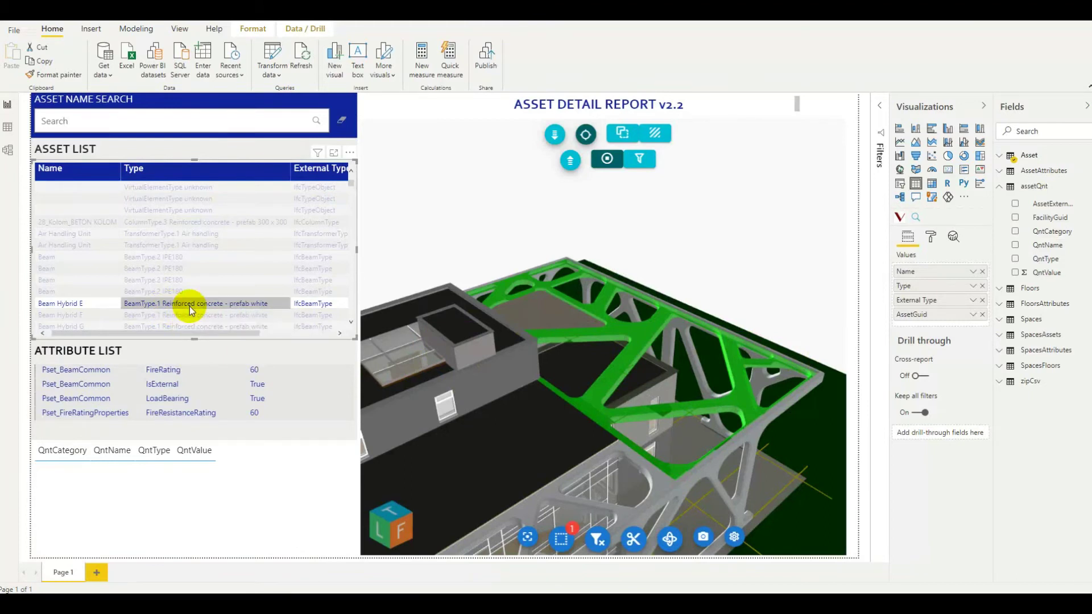
{"action": "left_click_drag", "start_coordinate": [704, 378], "coordinate": [485, 400]}
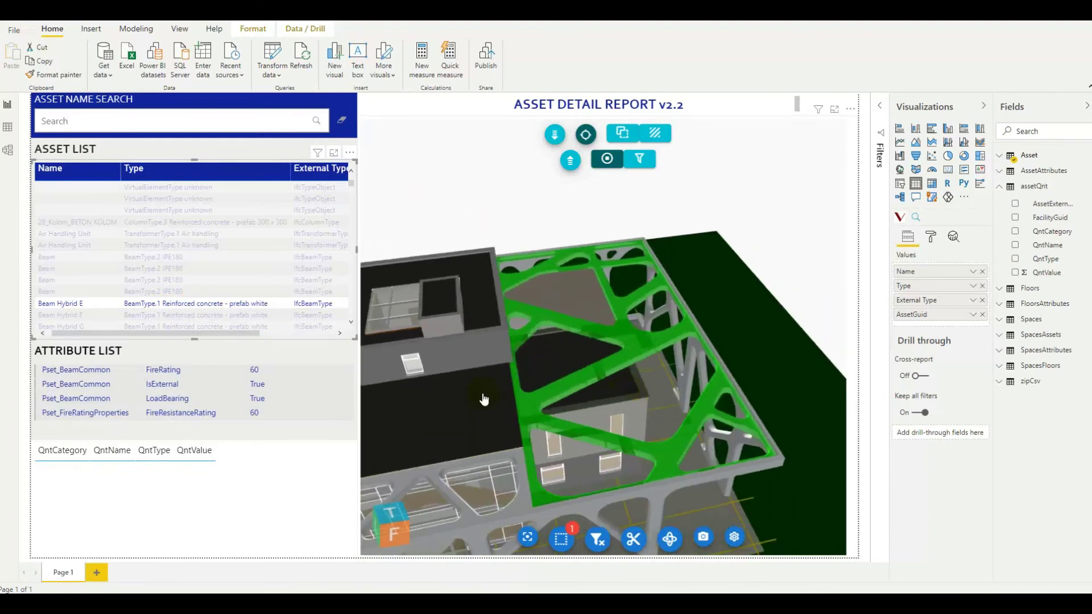
{"action": "left_click", "coordinate": [161, 284]}
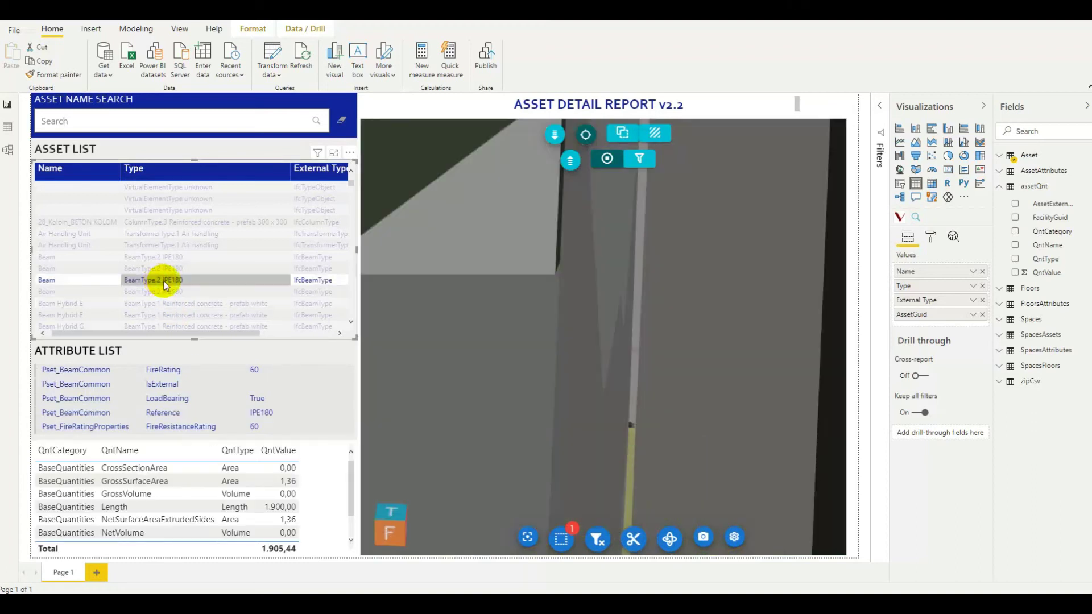
Step: Isolate the IPE180 beam in the 3D viewer and inspect it in Xray Mode
{"action": "left_click", "coordinate": [624, 135]}
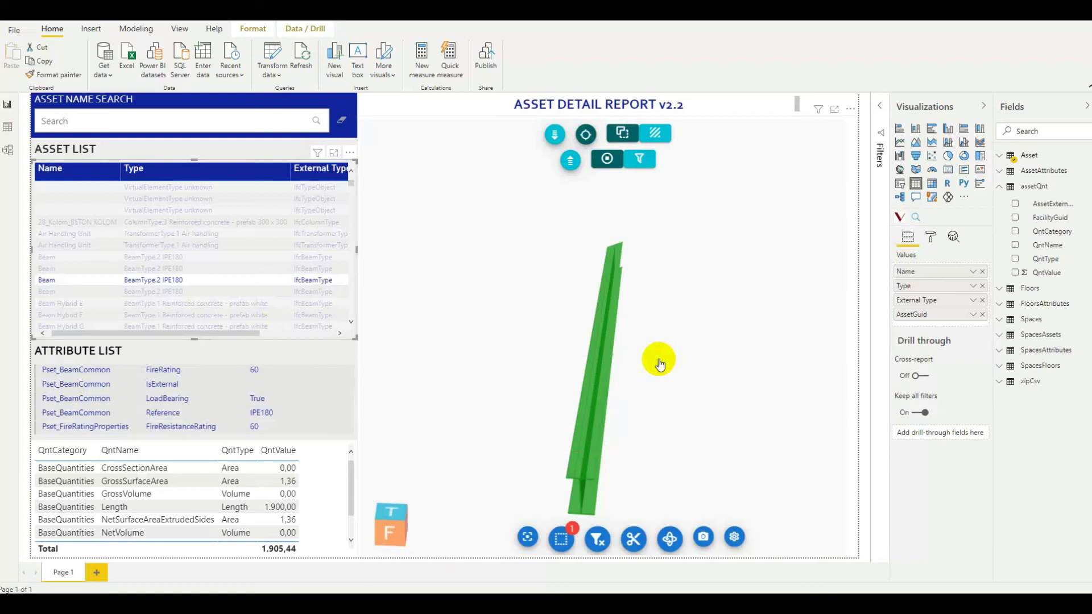
{"action": "left_click_drag", "start_coordinate": [647, 368], "coordinate": [570, 361]}
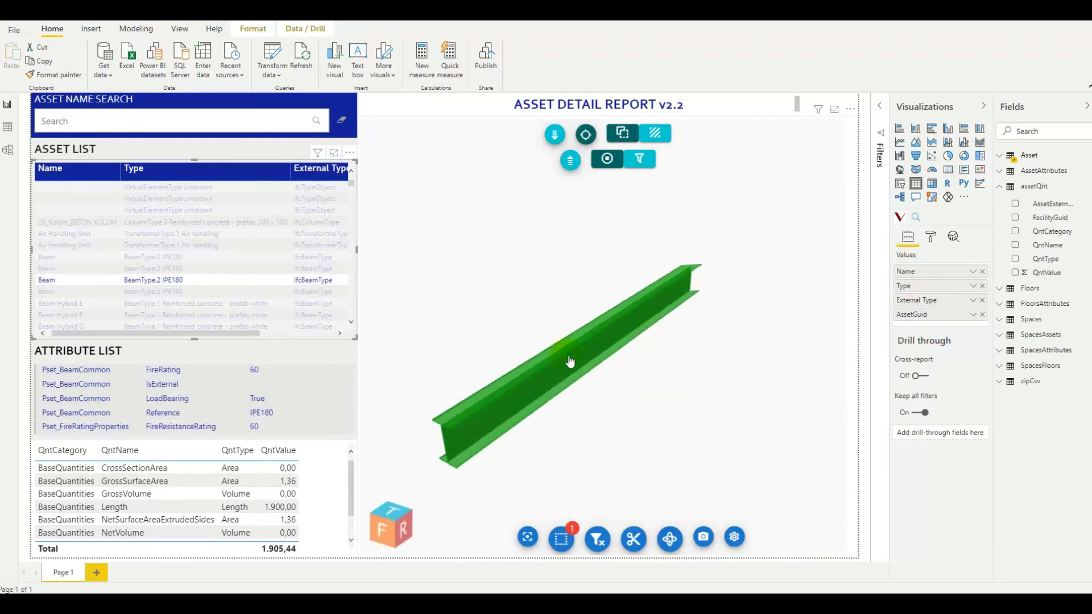
{"action": "left_click", "coordinate": [660, 138]}
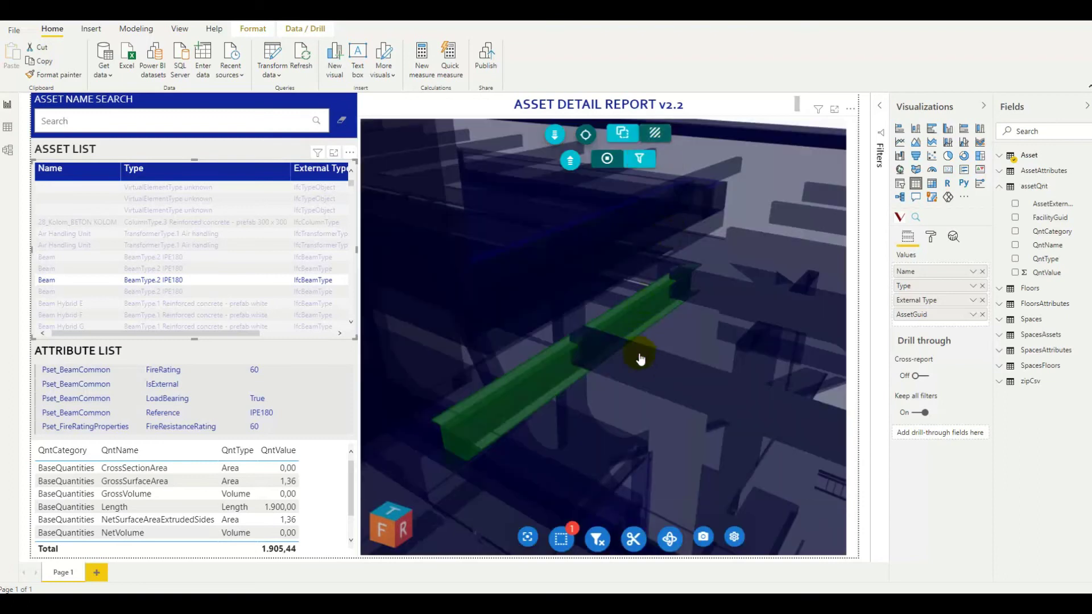
{"action": "left_click_drag", "start_coordinate": [638, 358], "coordinate": [569, 364]}
{"action": "mouse_move", "coordinate": [142, 480]}
{"action": "left_mouse_down"}
{"action": "mouse_move", "coordinate": [151, 478]}
{"action": "mouse_move", "coordinate": [88, 487]}
{"action": "mouse_move", "coordinate": [88, 477]}
{"action": "mouse_move", "coordinate": [152, 472]}
{"action": "left_mouse_up"}
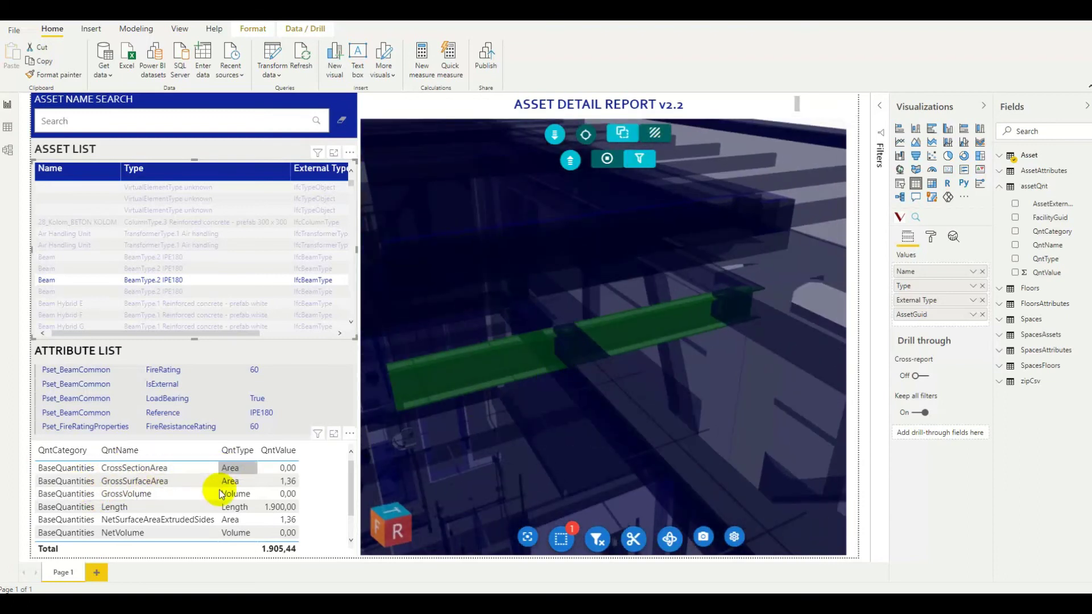
{"action": "scroll", "coordinate": [224, 488], "scroll_direction": "down", "scroll_amount": 2}
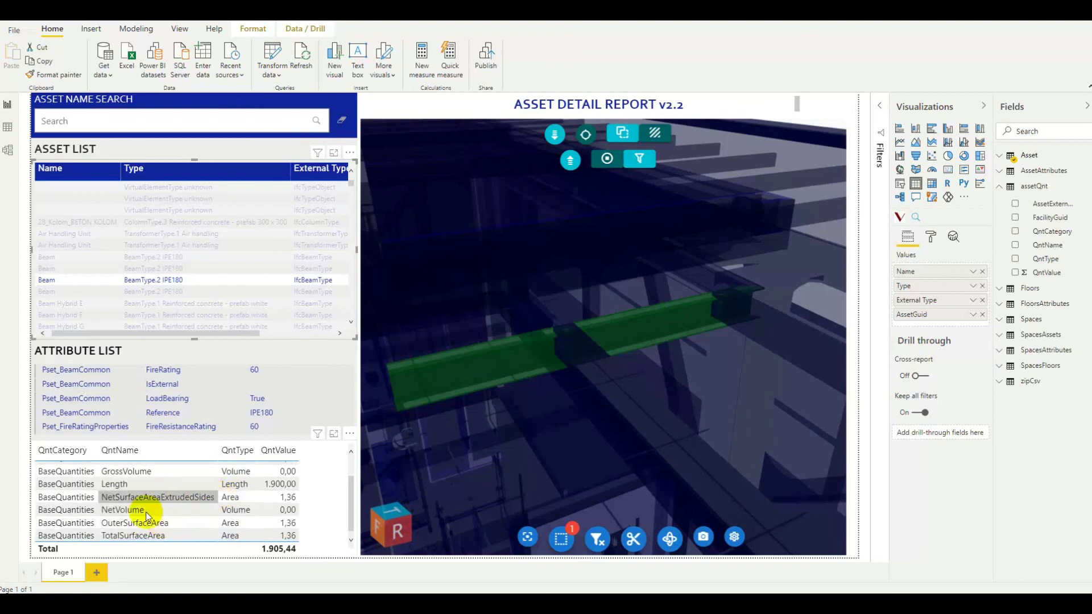
{"action": "scroll", "coordinate": [149, 516], "scroll_direction": "up", "scroll_amount": 2}
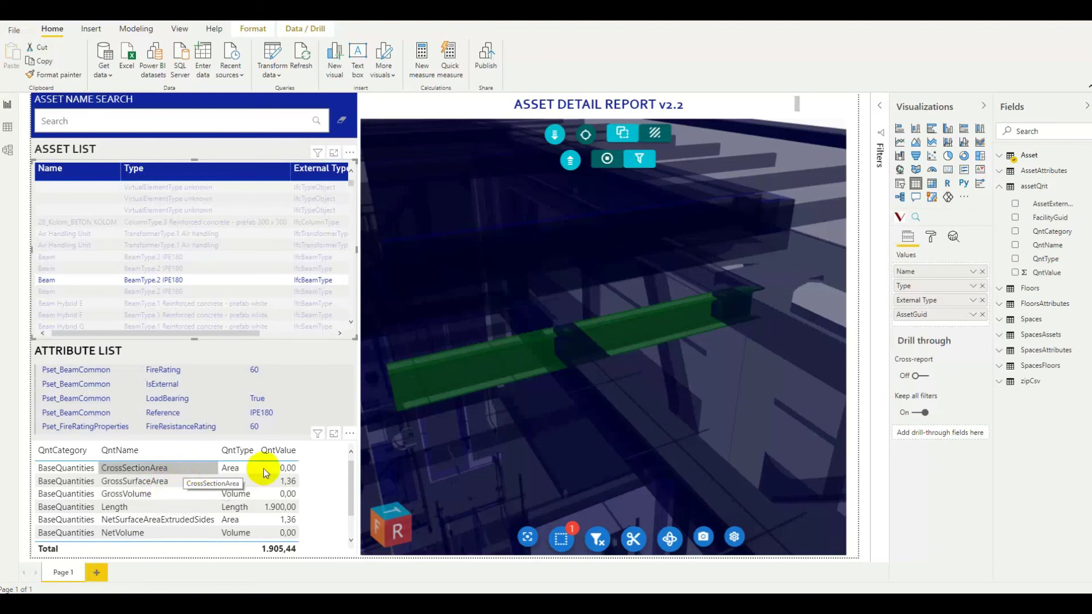
{"action": "mouse_move", "coordinate": [597, 393]}
{"action": "left_mouse_down"}
{"action": "mouse_move", "coordinate": [749, 392]}
{"action": "mouse_move", "coordinate": [581, 393]}
{"action": "left_mouse_up"}
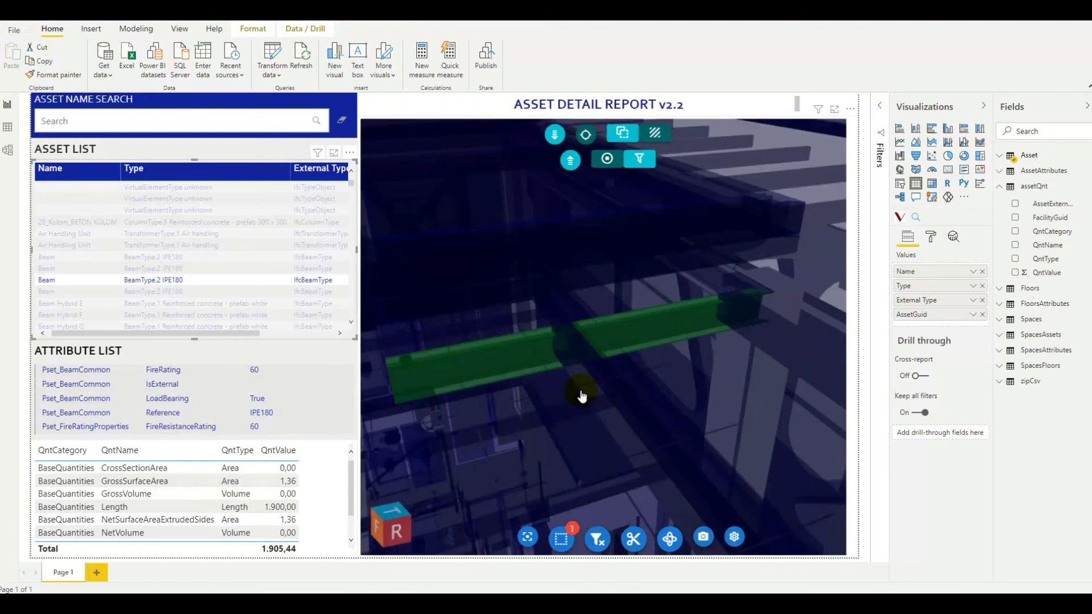